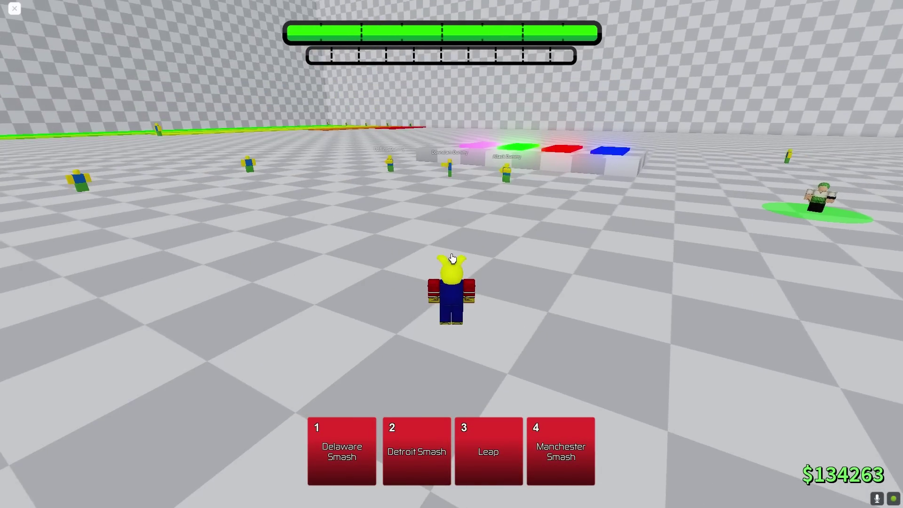
- Check the game settings in the Esc menu, then close it
{"action": "key", "text": "Escape"}
{"action": "left_click", "coordinate": [394, 97]}
{"action": "key", "text": "Escape"}
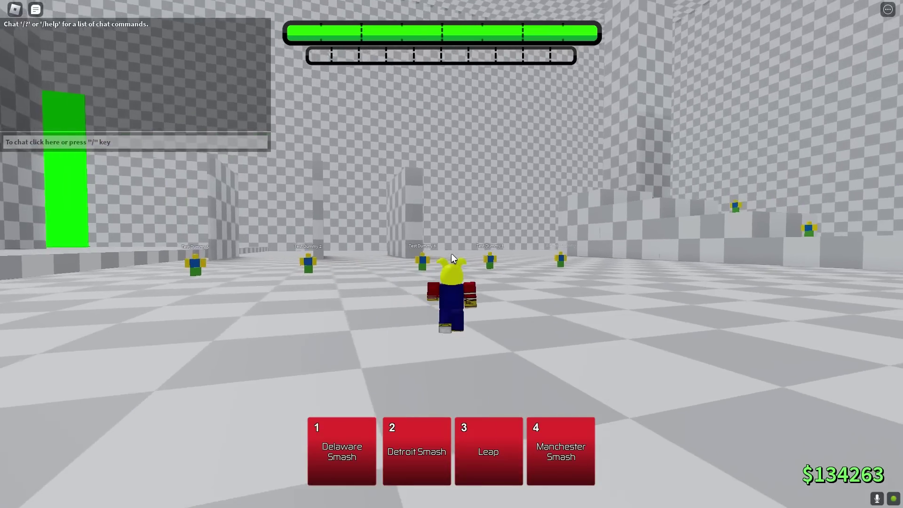
- Run the yellow-haired Smash fighter across the checkered arena to the test dummies
{"action": "key", "text": "w"}
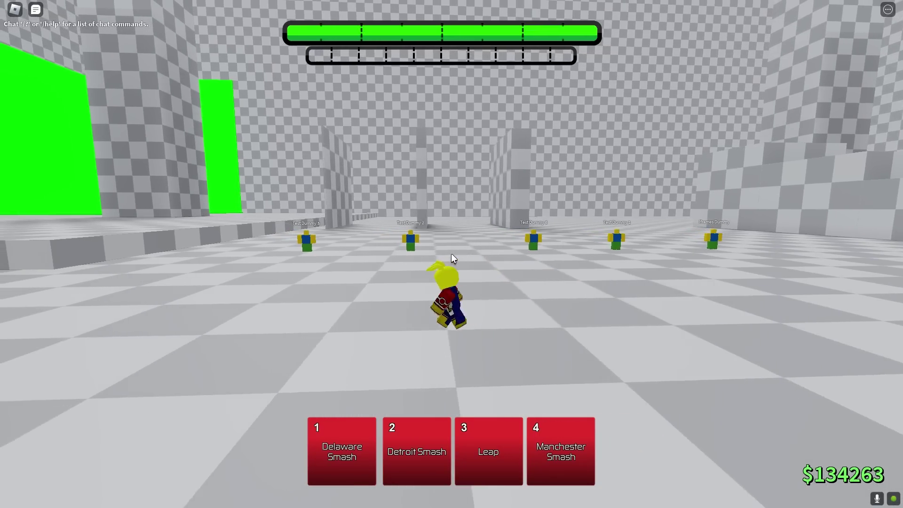
{"action": "key", "text": "a"}
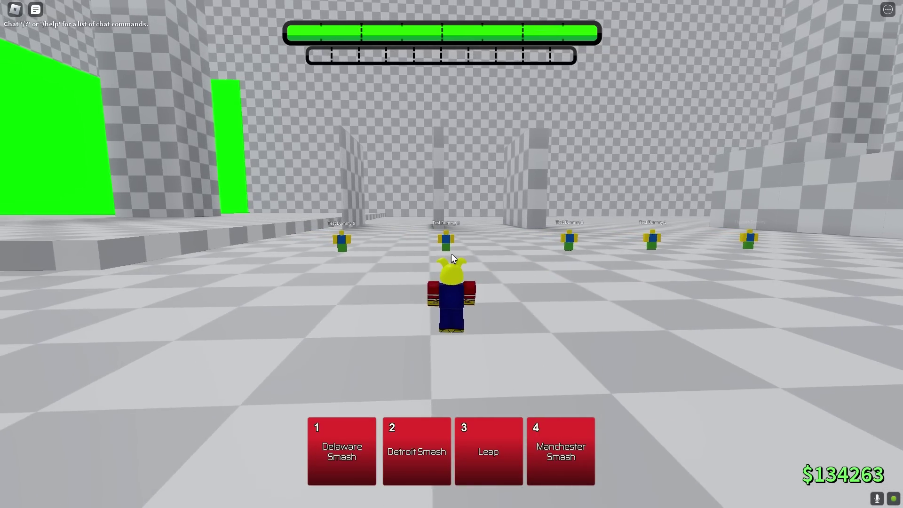
{"action": "key", "text": "s"}
{"action": "key", "text": "a"}
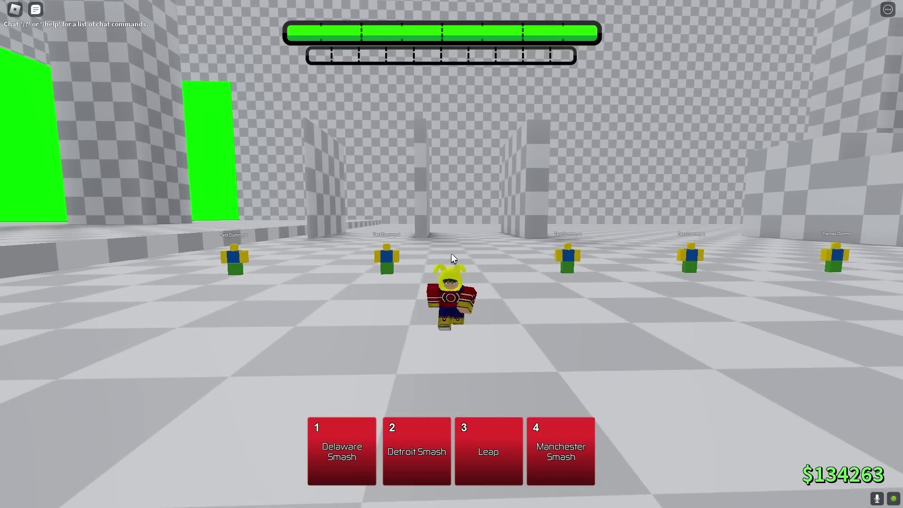
- Swap to the Engine Dash fighter and land Bicycle Kick on a dummy for 15 damage
{"action": "key", "text": "s"}
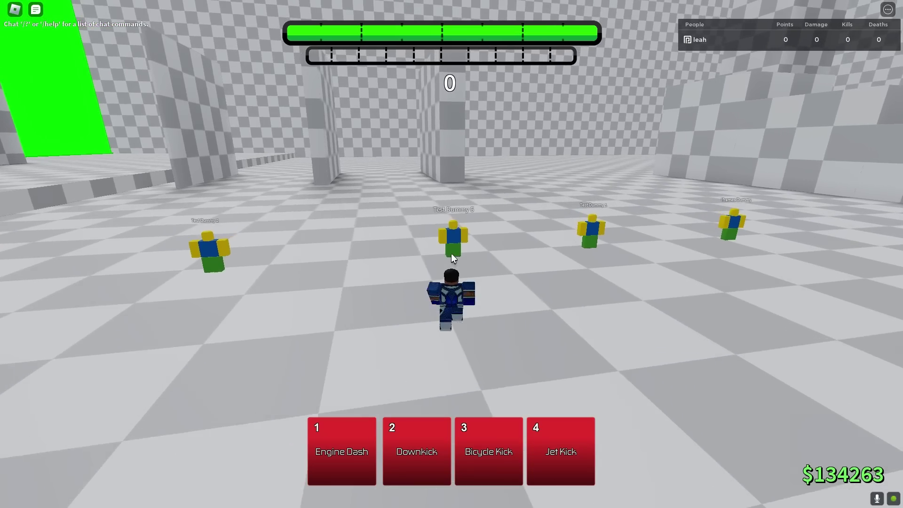
{"action": "key", "text": "w"}
{"action": "key", "text": "w"}
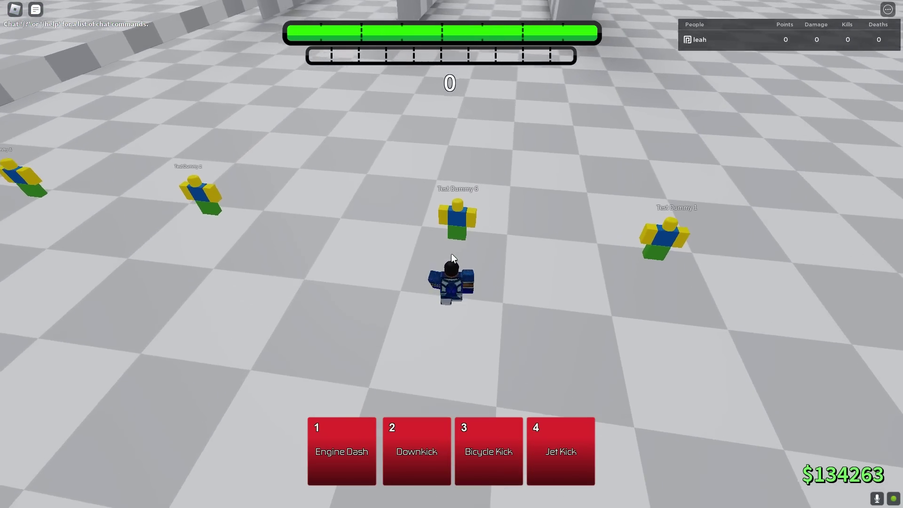
{"action": "key", "text": "3"}
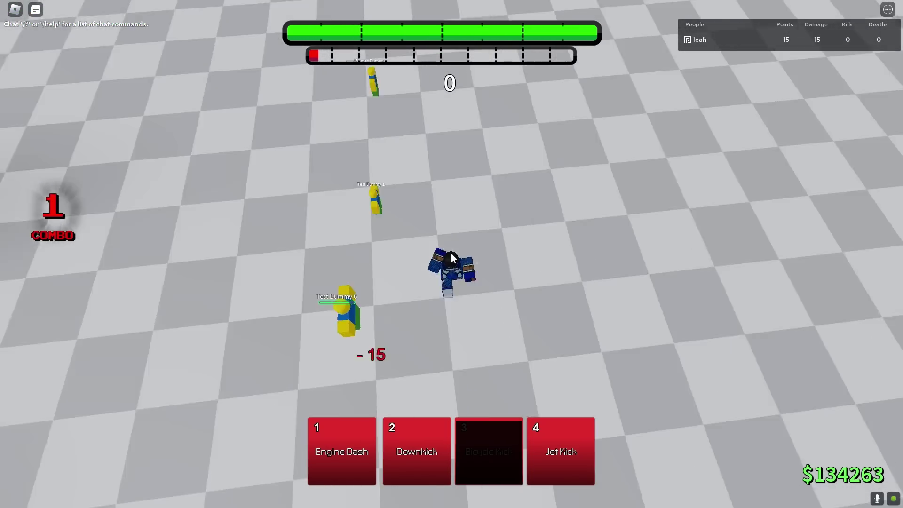
{"action": "key", "text": "w"}
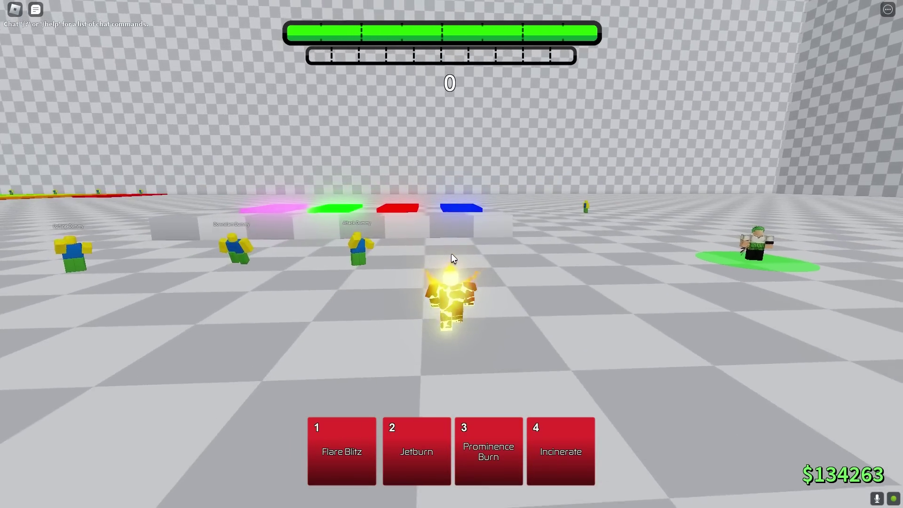
- Power up the flame fighter and hit dummies with Flare Blitz and Hell Spider
{"action": "key", "text": "g"}
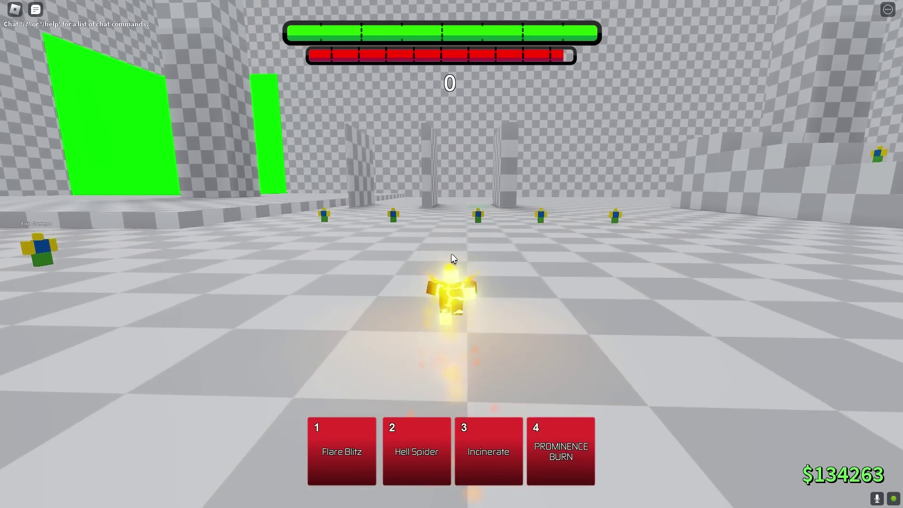
{"action": "key", "text": "1"}
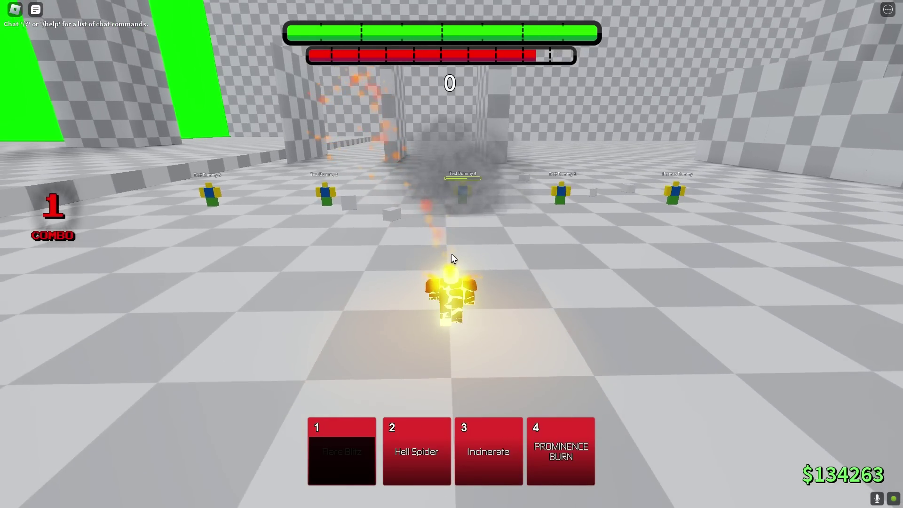
{"action": "key", "text": "2"}
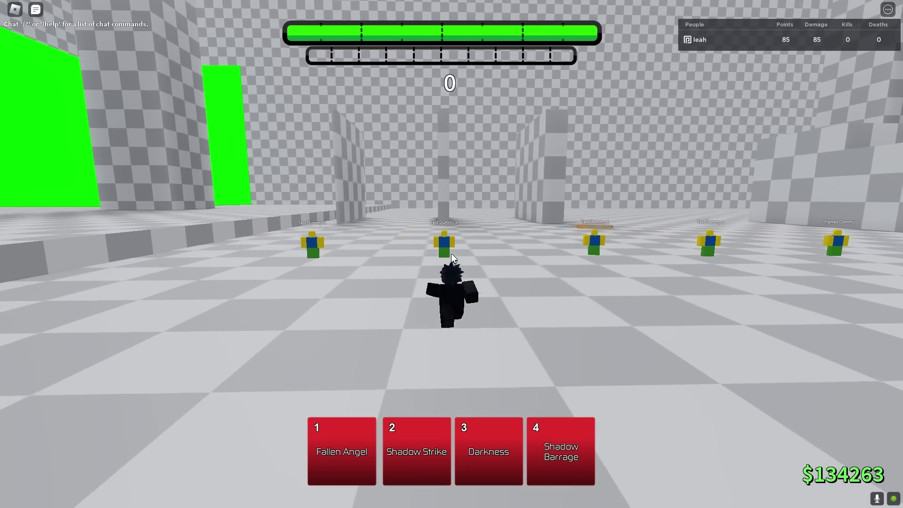
- Hit a dummy with Fallen Angel and Shadow Strike, raising total damage to 129
{"action": "key", "text": "1"}
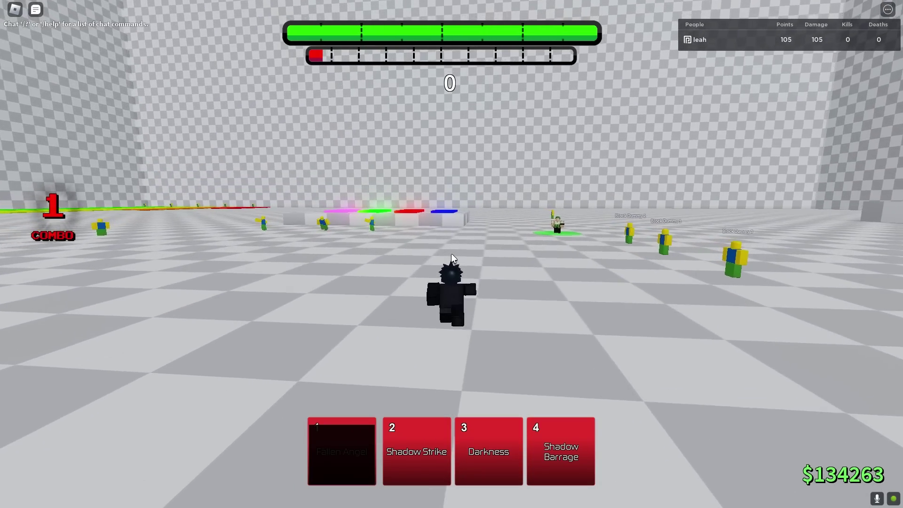
{"action": "key", "text": "w"}
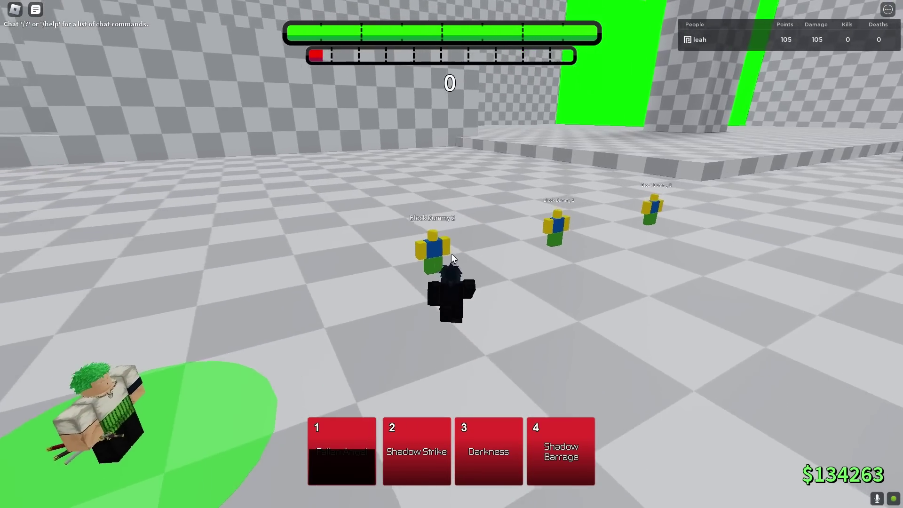
{"action": "left_click", "coordinate": [452, 259]}
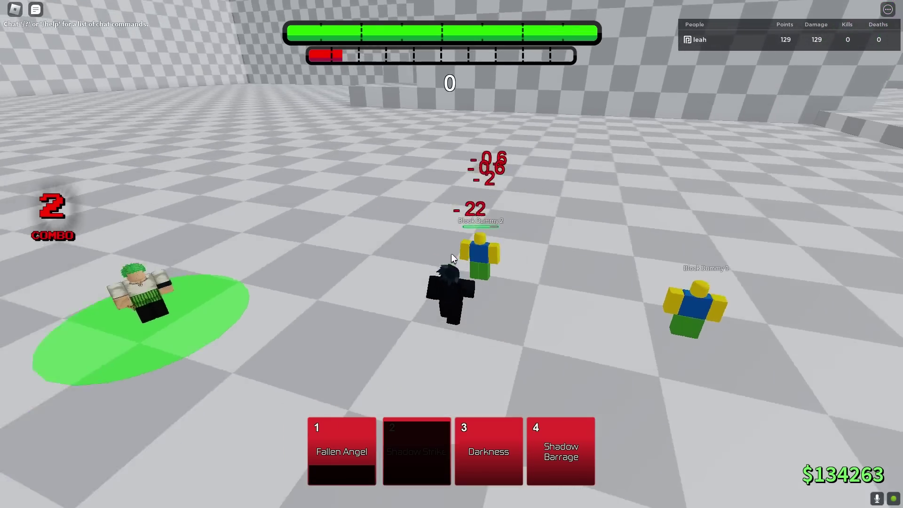
- Walk past the dummies onto the blue Mode pad to become the Sabbath form
{"action": "key", "text": "w"}
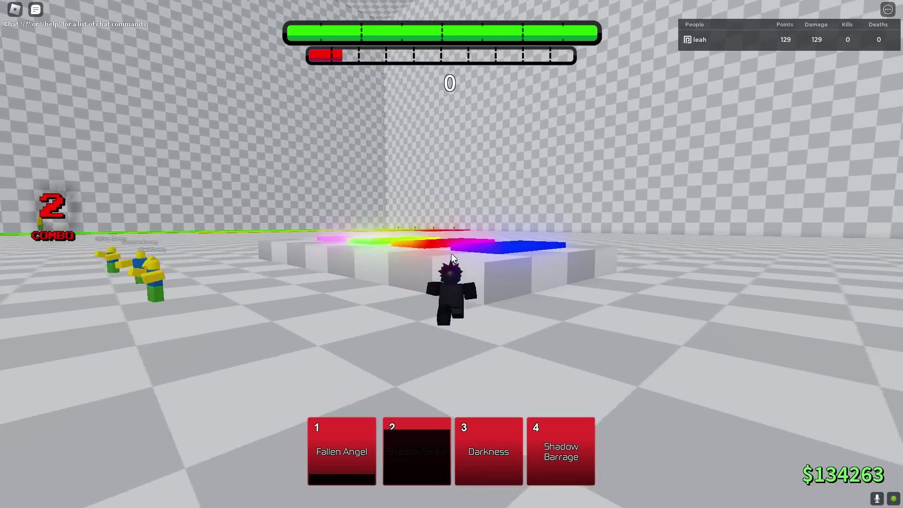
{"action": "key", "text": "s"}
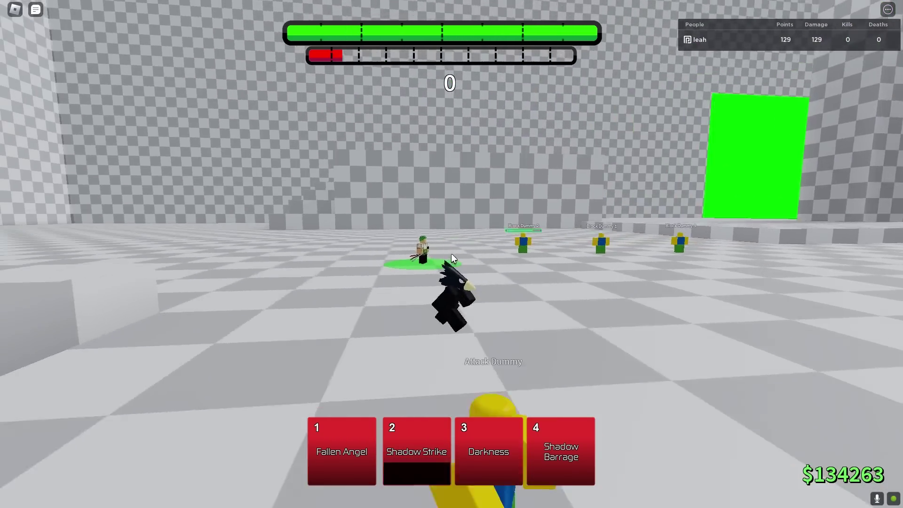
{"action": "key", "text": "a"}
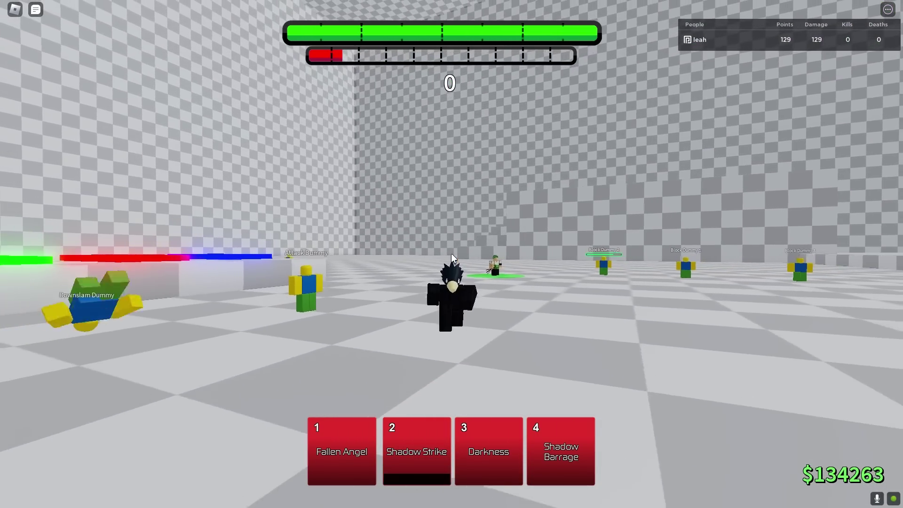
{"action": "key", "text": "w"}
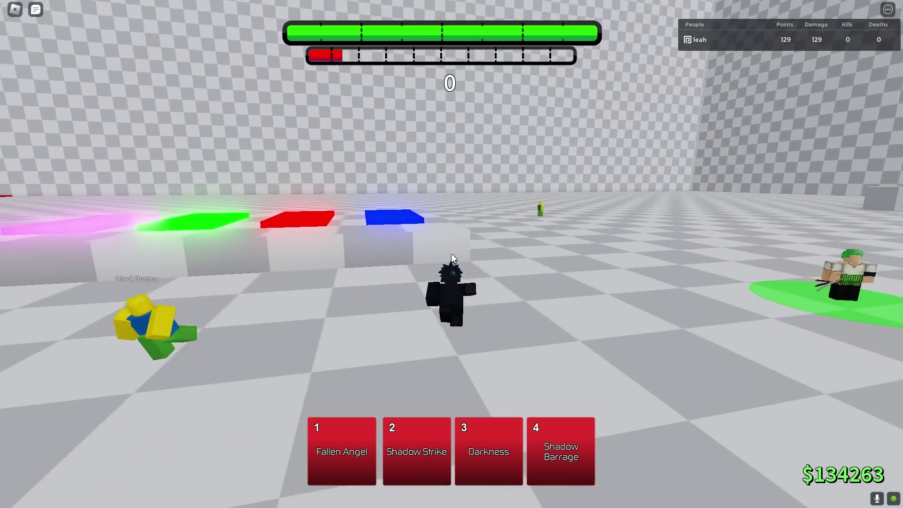
- Hit the black Block Dummies with Black Ops and Twilight Claws, reaching 162 damage
{"action": "key", "text": "w"}
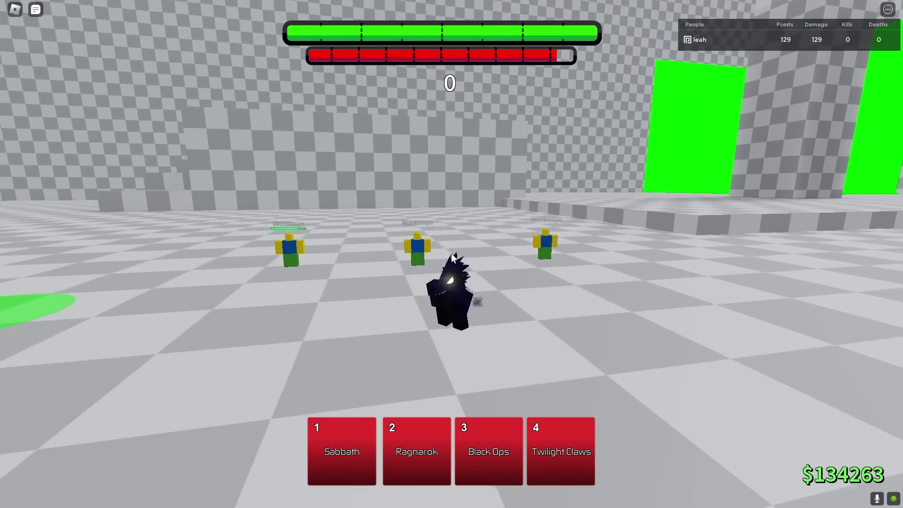
{"action": "key", "text": "w"}
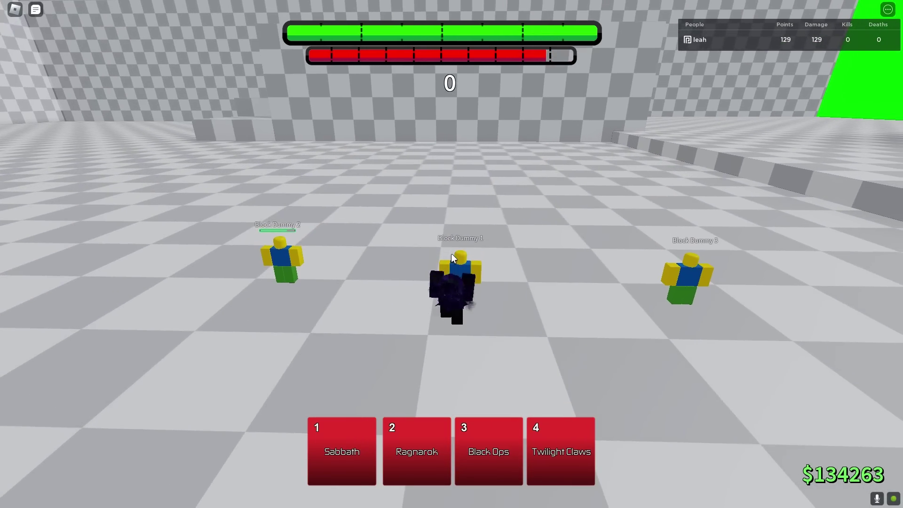
{"action": "left_click", "coordinate": [451, 260]}
{"action": "key", "text": "3"}
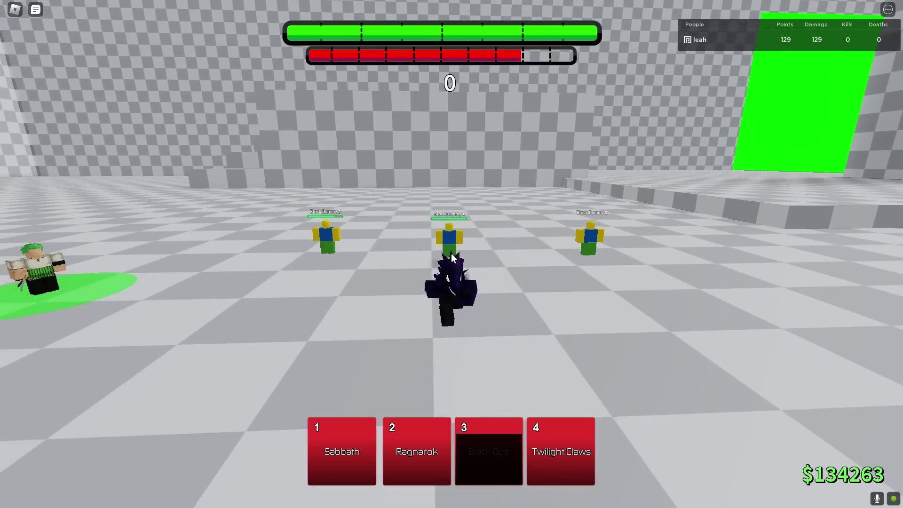
{"action": "left_click", "coordinate": [452, 259]}
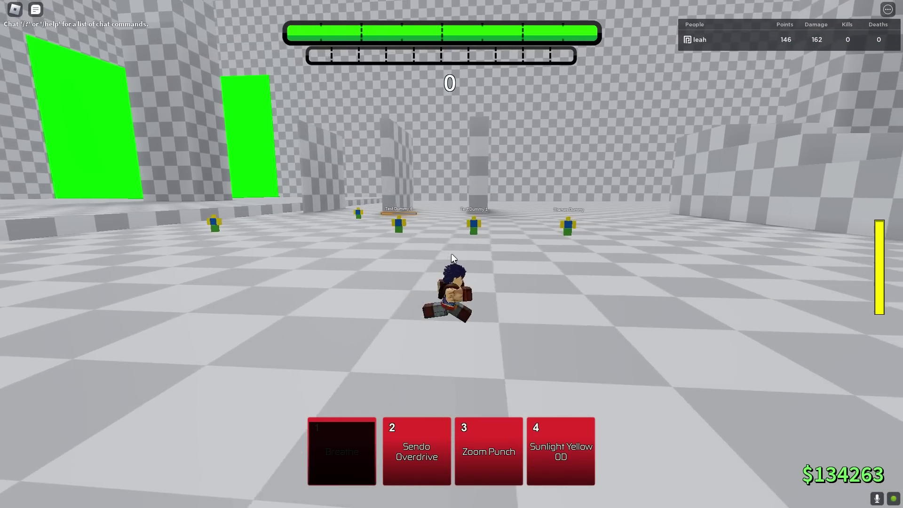
- Strike the nearby dummy, then follow up with Zoom Punch
{"action": "key", "text": "w"}
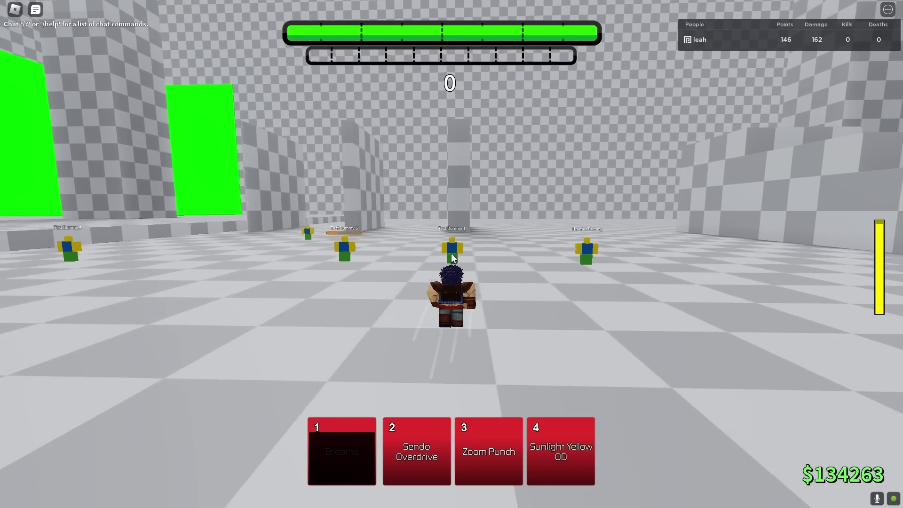
{"action": "left_click", "coordinate": [452, 260]}
{"action": "key", "text": "3"}
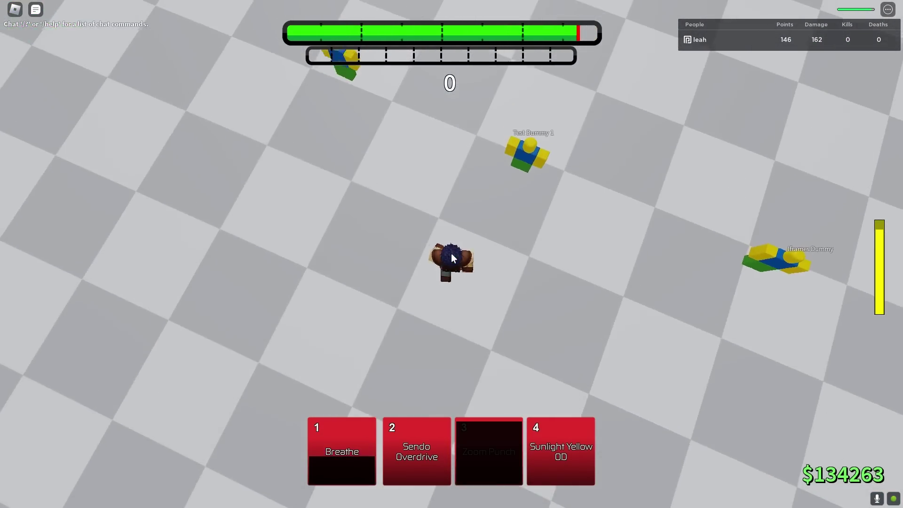
- Run to the line of dummies and unleash Sendo Overdrive on them
{"action": "key", "text": "w"}
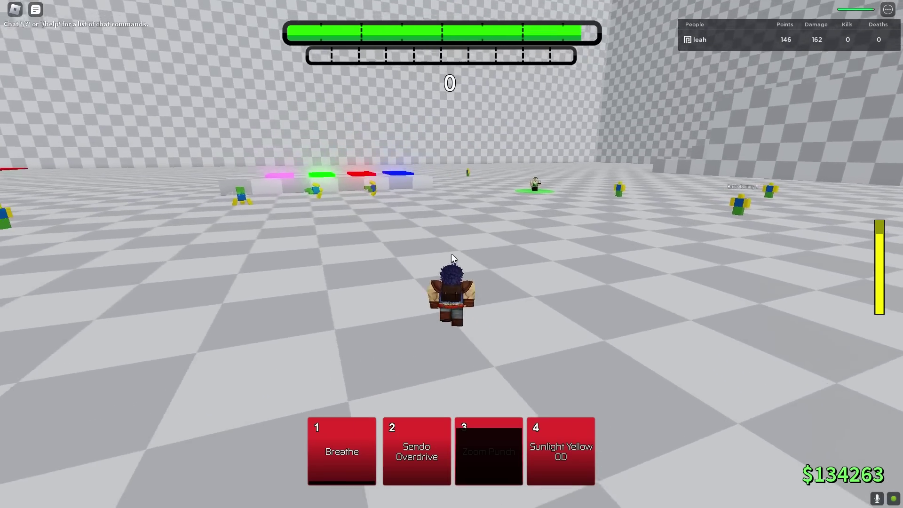
{"action": "key", "text": "w"}
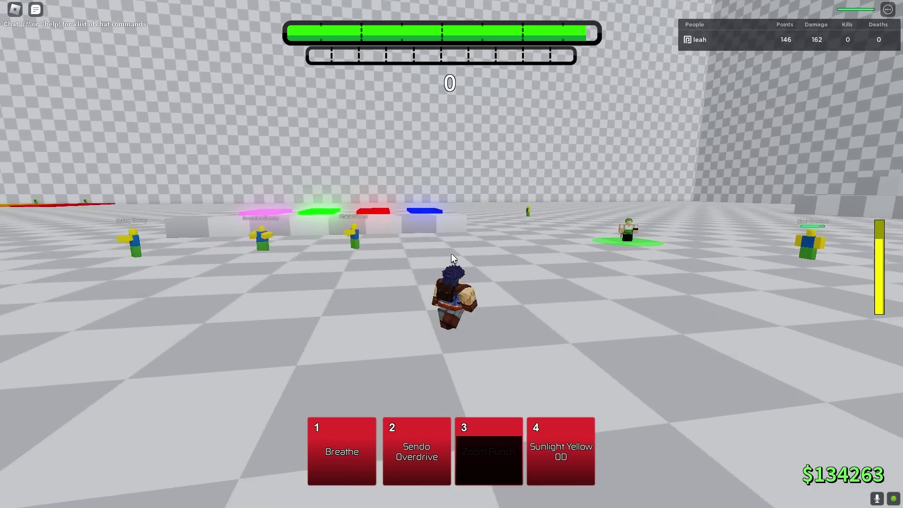
{"action": "key", "text": "w"}
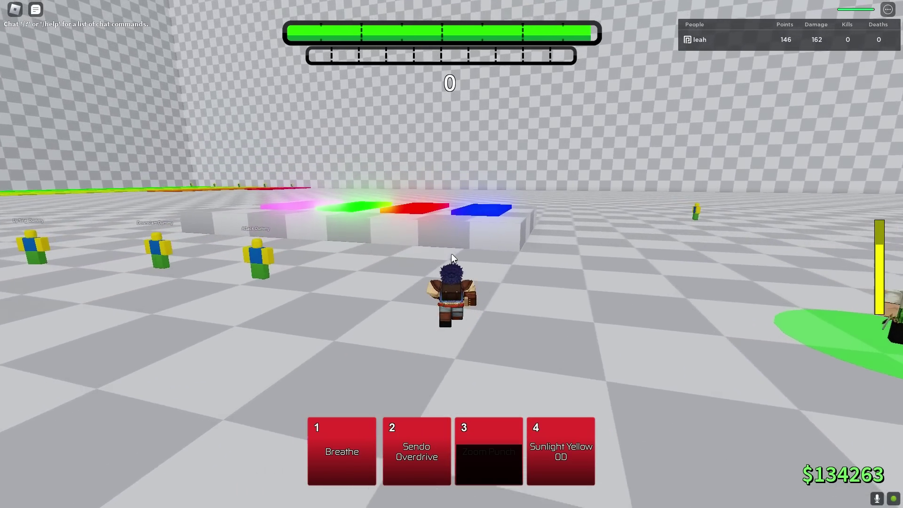
{"action": "key", "text": "w"}
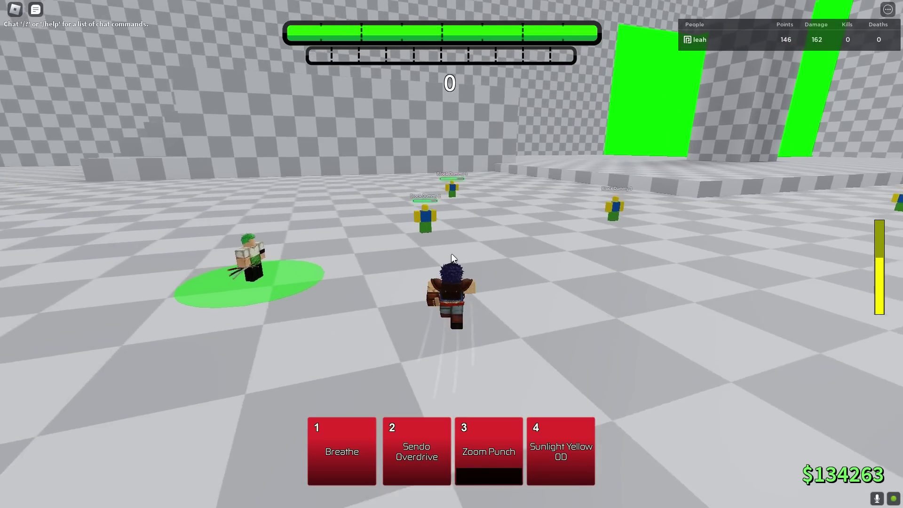
{"action": "key", "text": "2"}
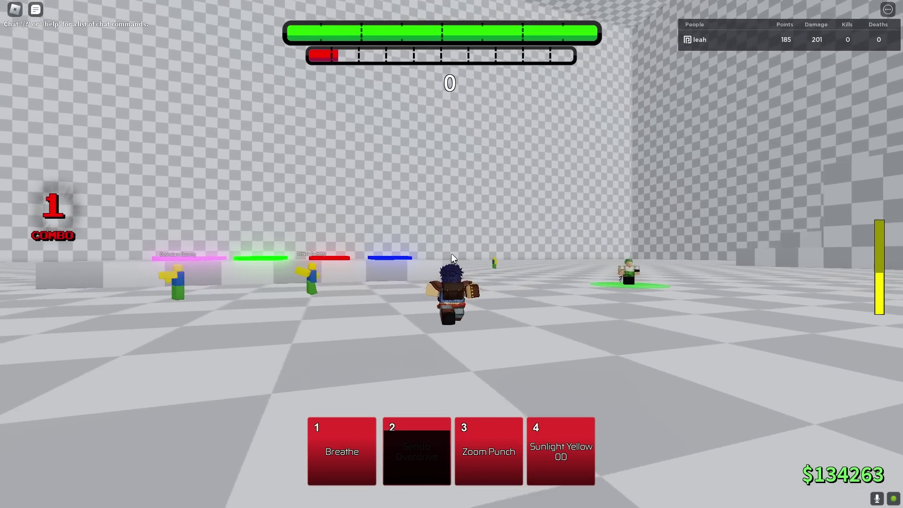
- Punch Block Dummy 3 three times and finish with Sunlight Yellow OD
{"action": "key", "text": "w"}
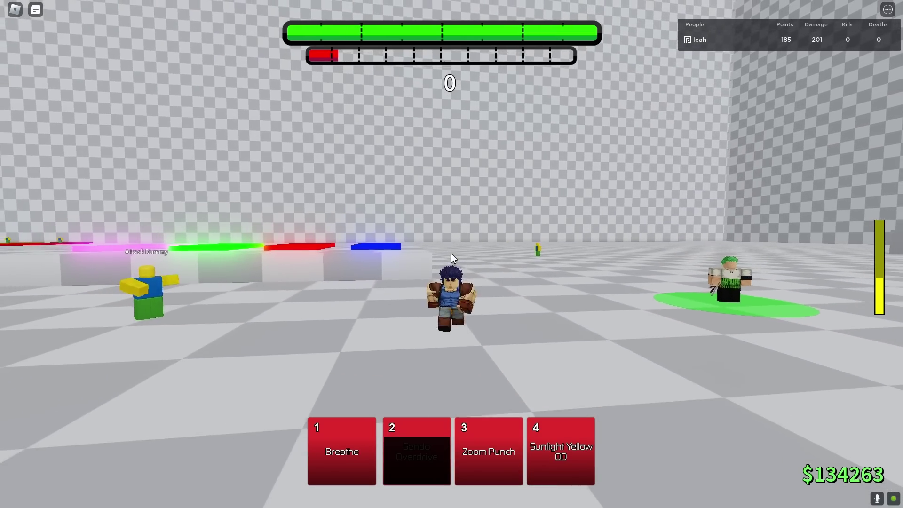
{"action": "key", "text": "w"}
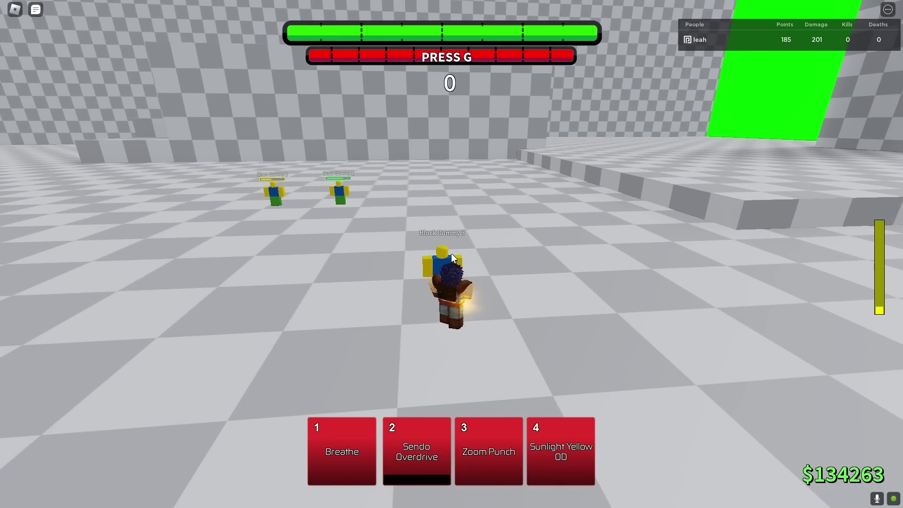
{"action": "left_click", "coordinate": [452, 259]}
{"action": "left_click", "coordinate": [452, 259]}
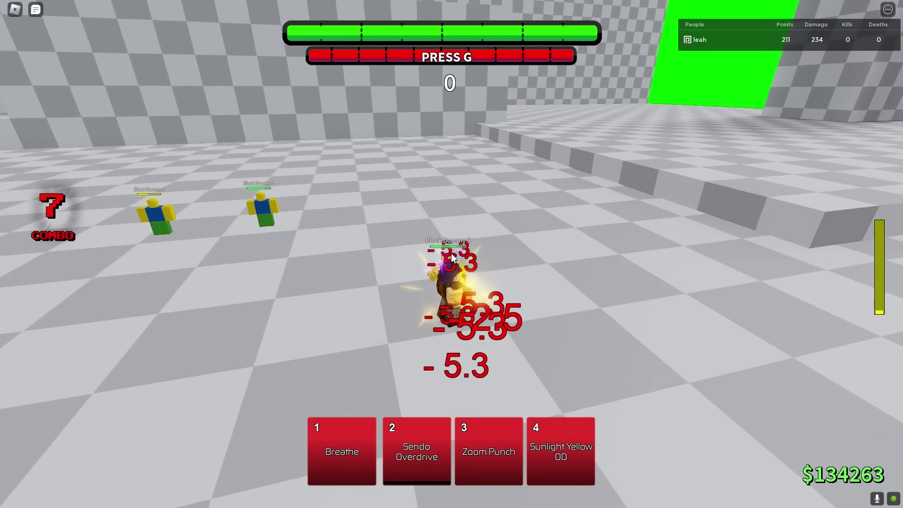
{"action": "left_click", "coordinate": [452, 259]}
{"action": "key", "text": "4"}
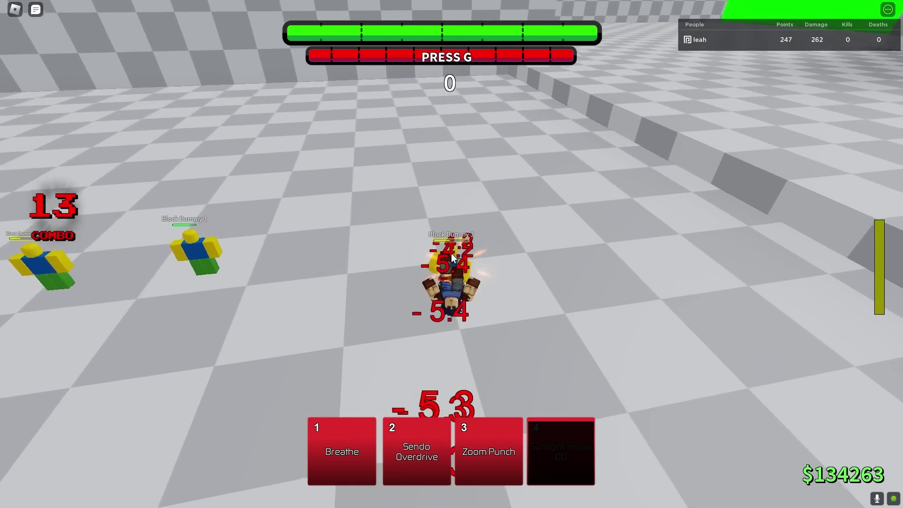
- As the Clacker Volley fighter, hit Test Dummy 6 and fire Tommy Gun, reaching 309 damage
{"action": "key", "text": "w"}
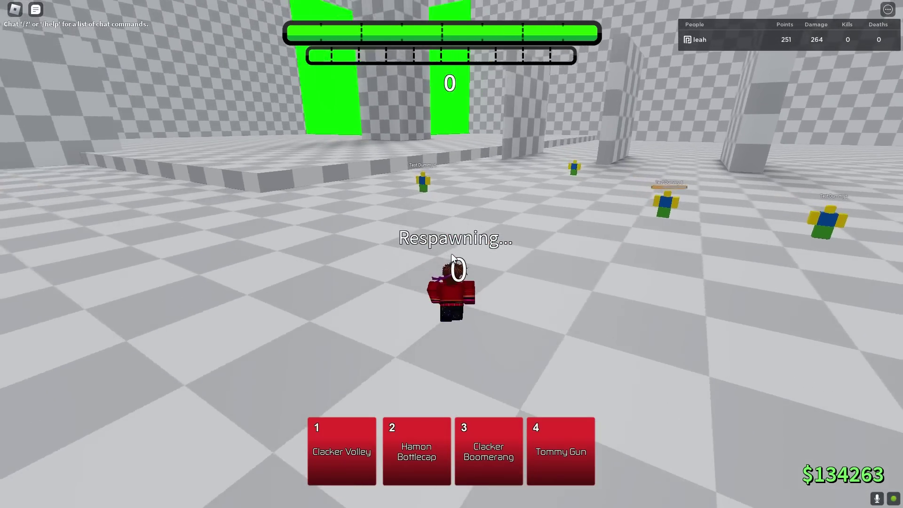
{"action": "key", "text": "w"}
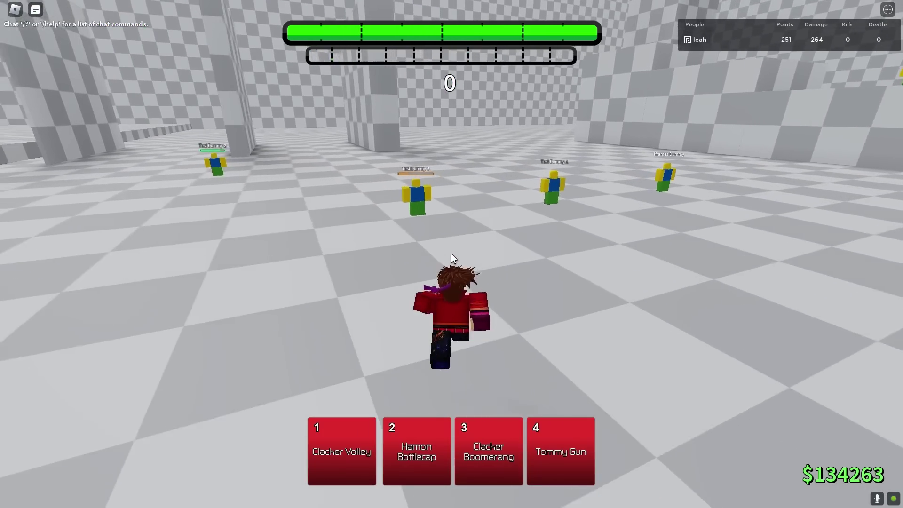
{"action": "left_click", "coordinate": [452, 259]}
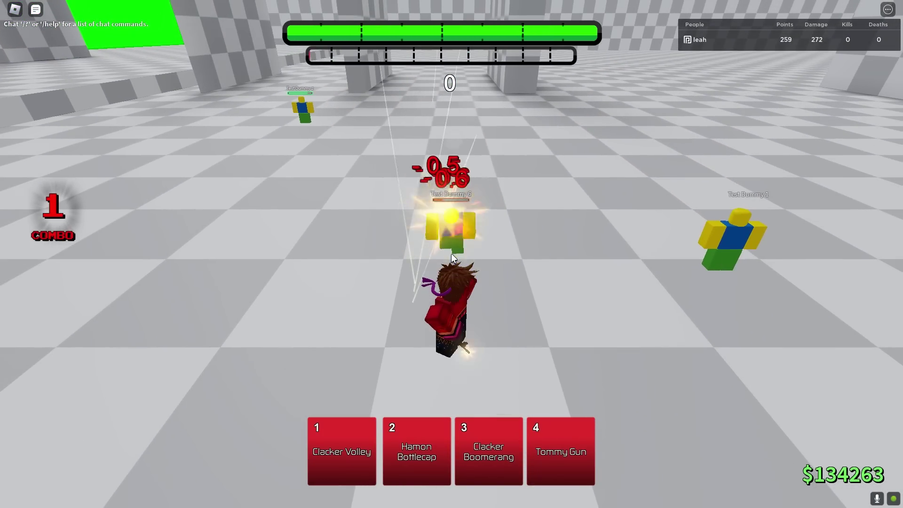
{"action": "left_click", "coordinate": [453, 258]}
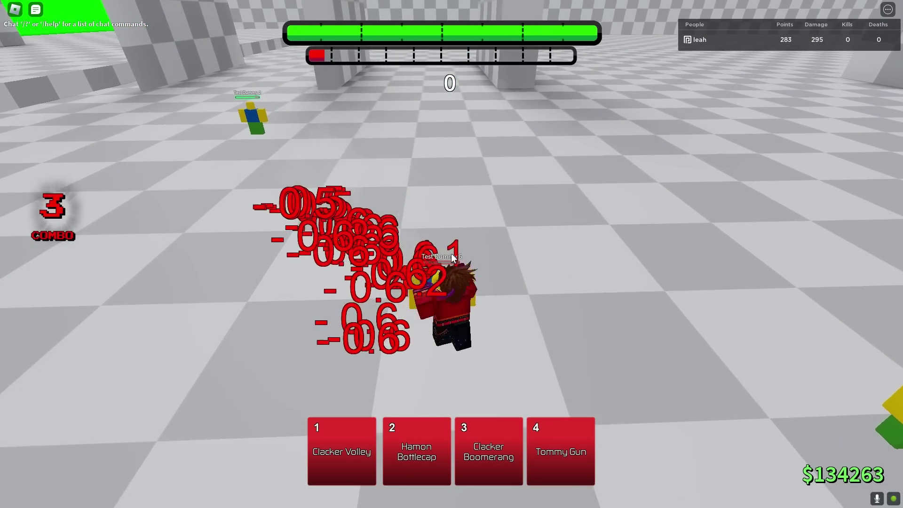
{"action": "key", "text": "4"}
{"action": "left_click", "coordinate": [452, 259]}
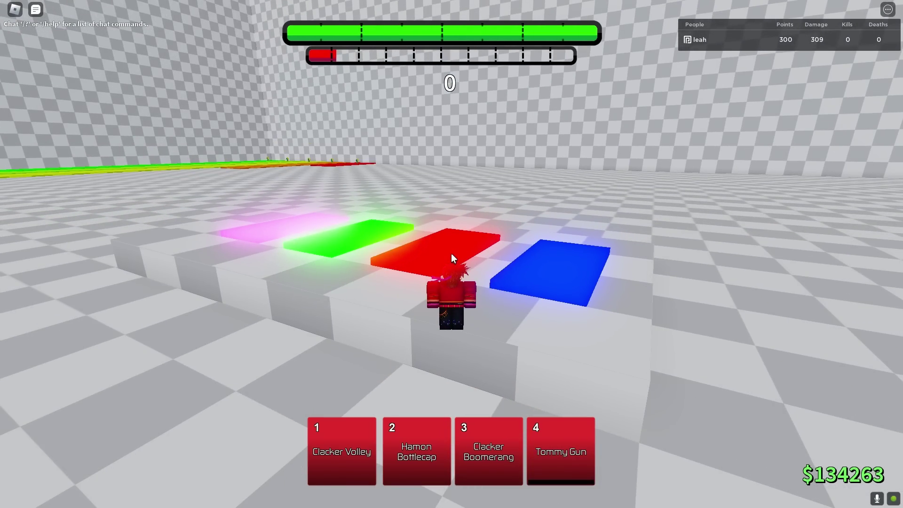
- Reset the character from the Esc menu to get a new moveset
{"action": "key", "text": "Escape"}
{"action": "key", "text": "r"}
{"action": "key", "text": "Return"}
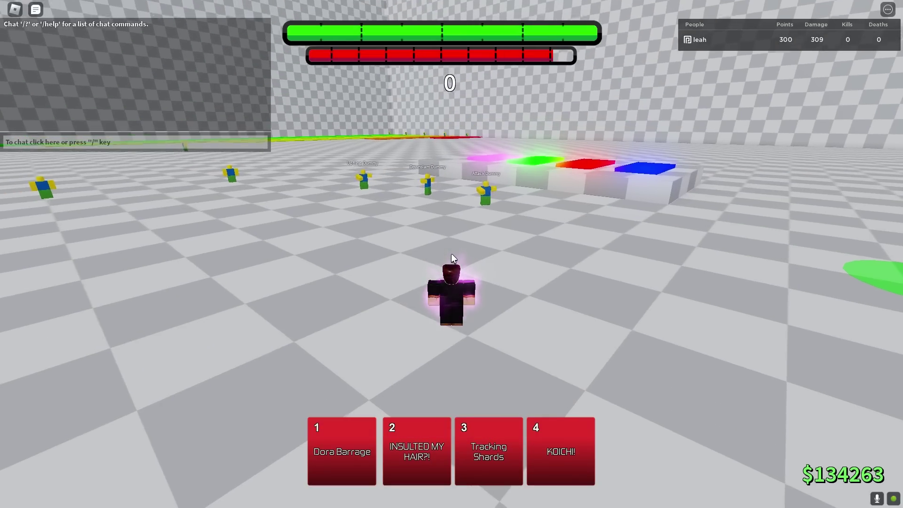
- Hit the dummies with INSULTED MY HAIR?! and punches for a five-hit combo, 363 damage
{"action": "key", "text": "w"}
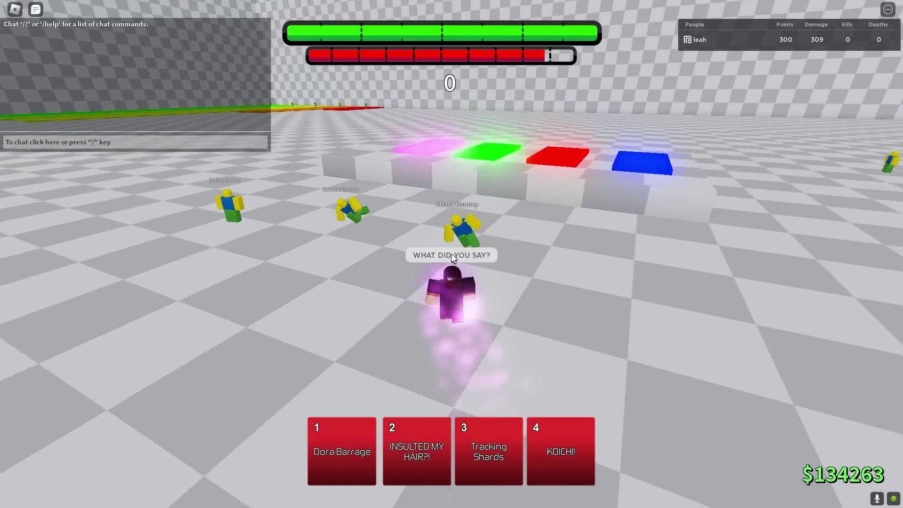
{"action": "key", "text": "2"}
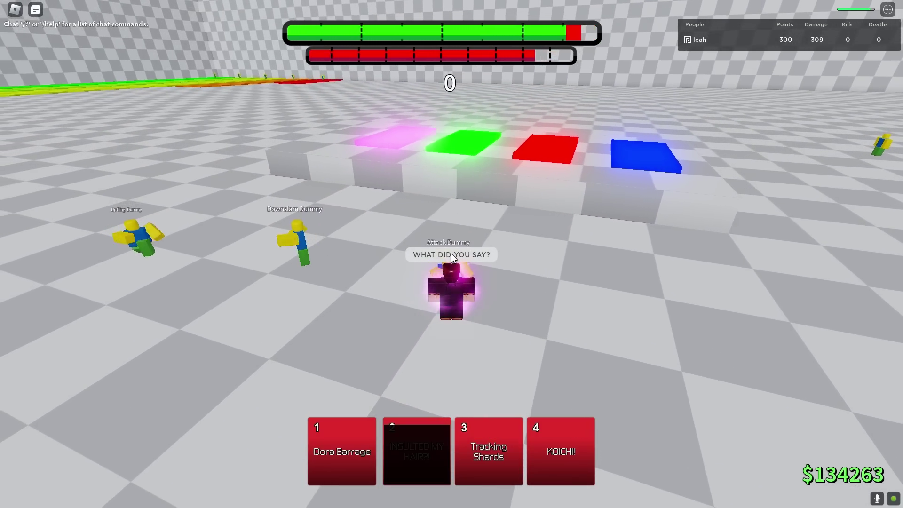
{"action": "left_click", "coordinate": [452, 258]}
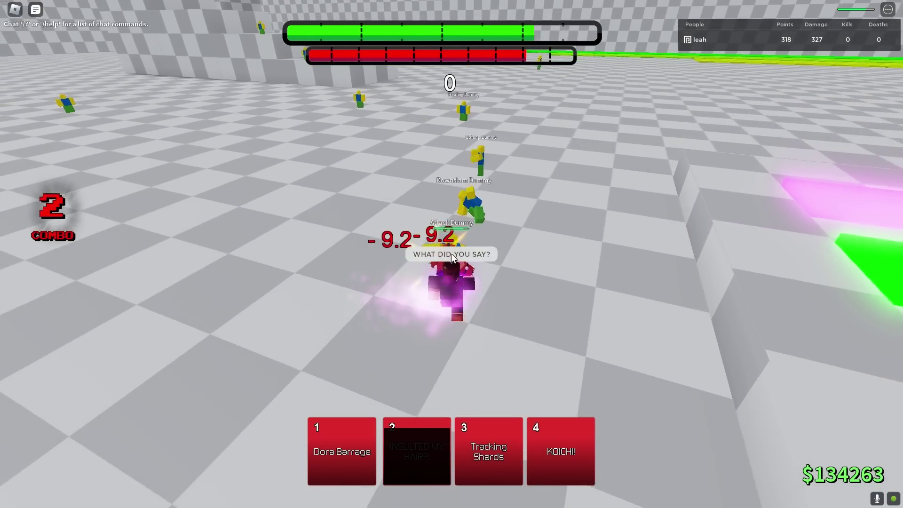
{"action": "left_click", "coordinate": [452, 258]}
{"action": "key", "text": "w"}
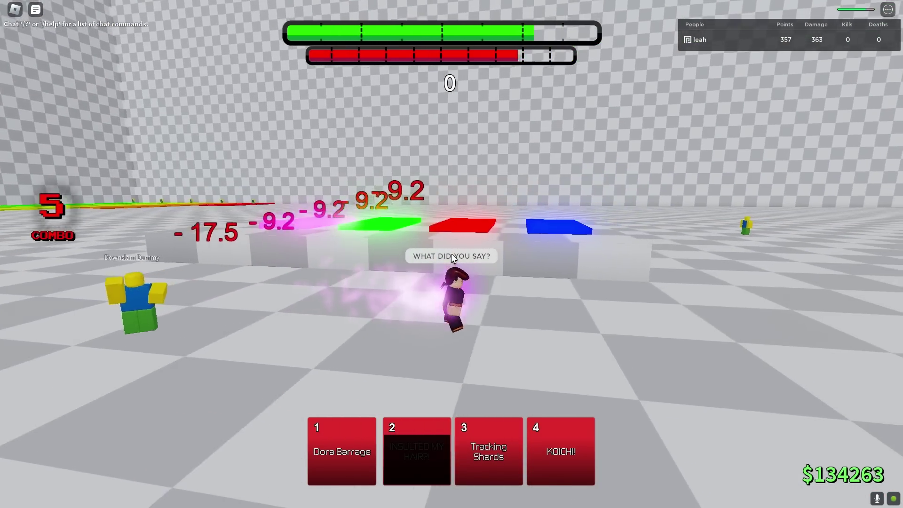
- Walk up to Block Dummy 1 and summon the Tree ability on the dummies
{"action": "key", "text": "w"}
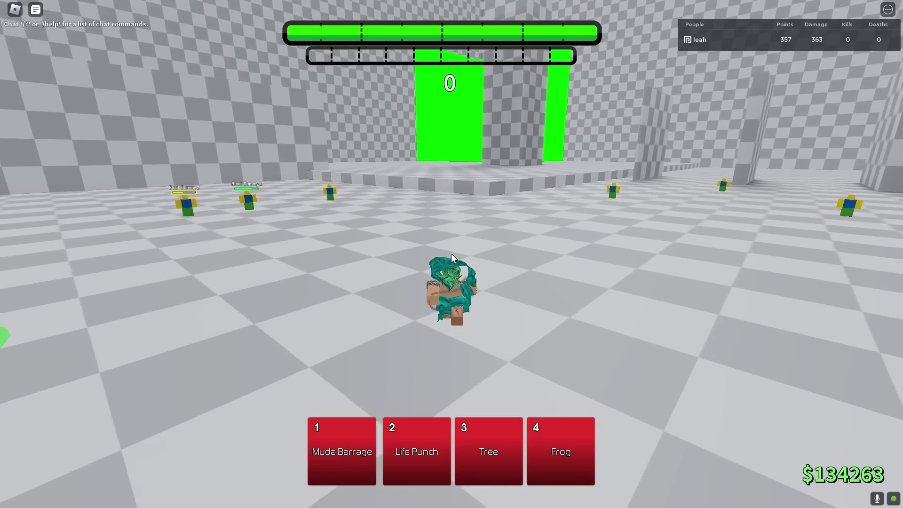
{"action": "key", "text": "w"}
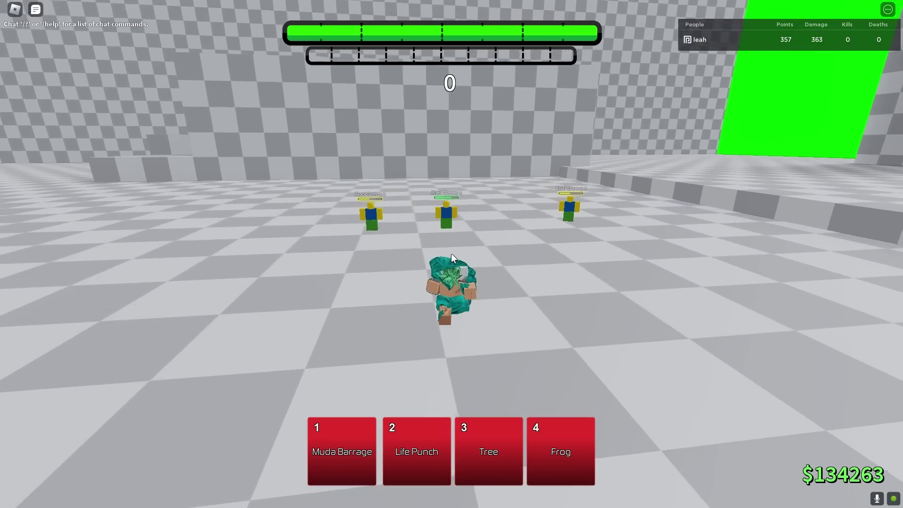
{"action": "key", "text": "w"}
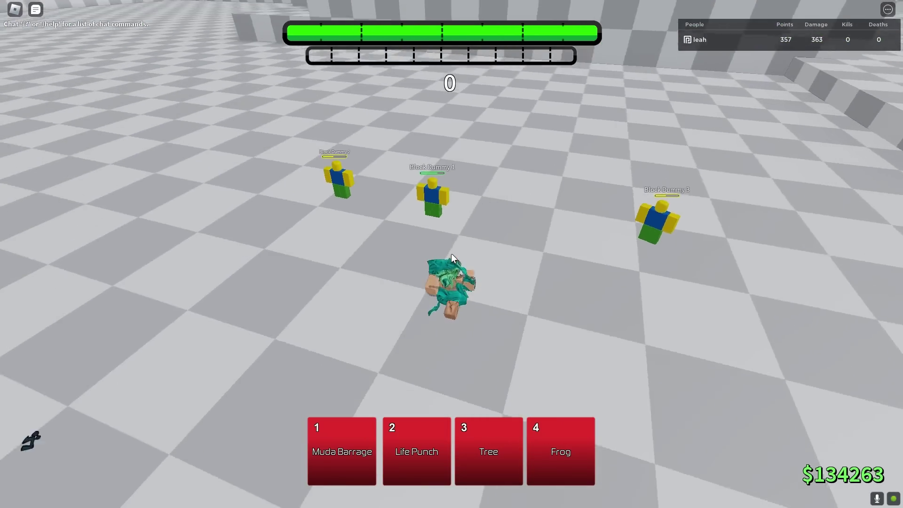
{"action": "key", "text": "3"}
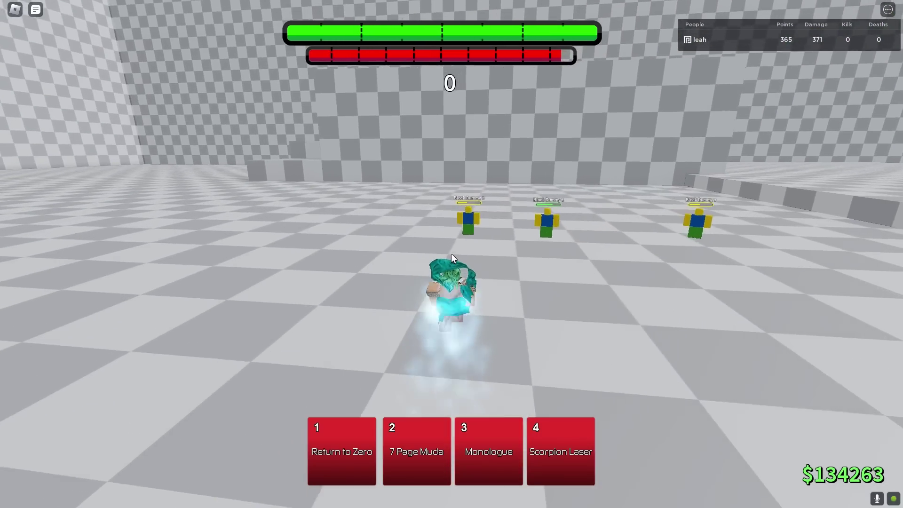
- Hit the block dummies with a shockwave and 7 Page Muda, raising damage to 373
{"action": "key", "text": "w"}
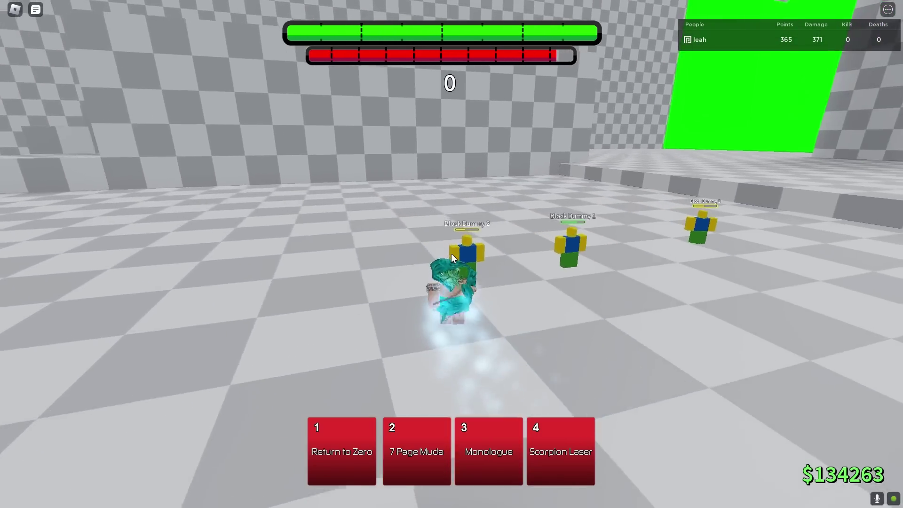
{"action": "left_click", "coordinate": [452, 259]}
{"action": "key", "text": "s"}
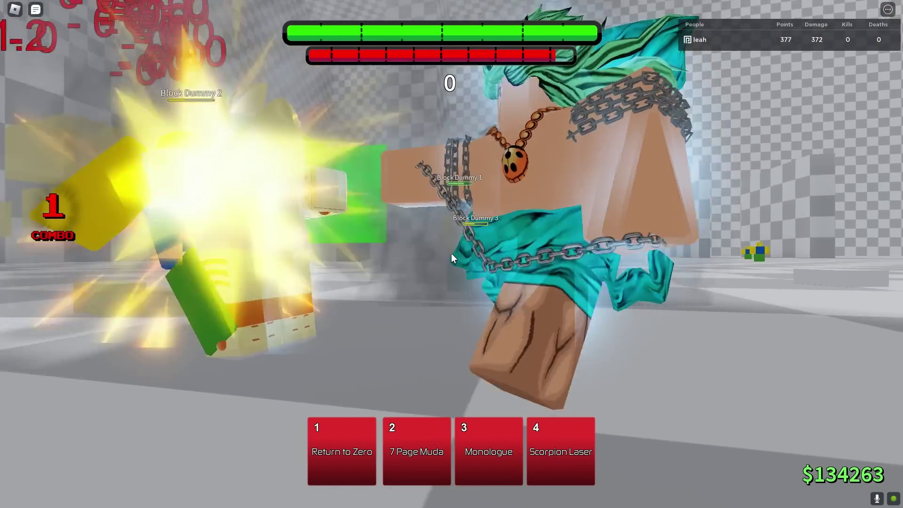
{"action": "key", "text": "2"}
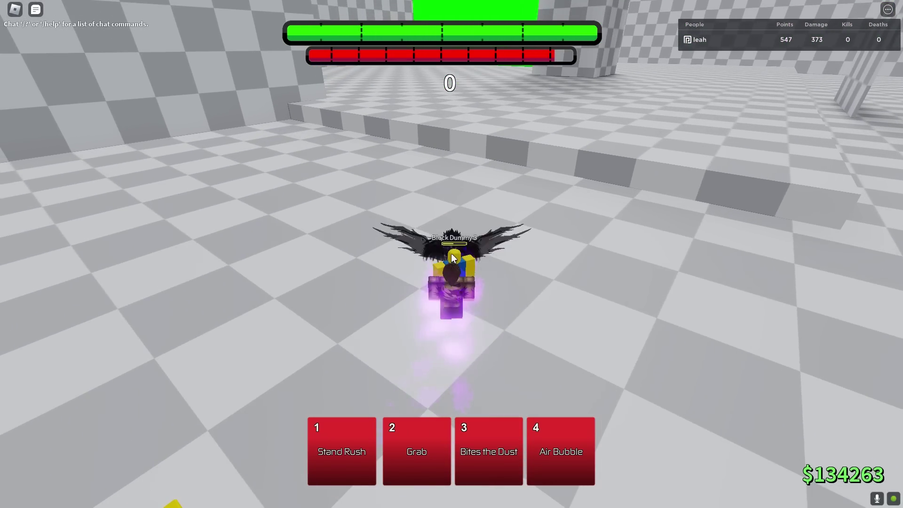
- Punch the dummy, Grab it, and keep hitting for a five-hit combo at 403 damage
{"action": "left_click", "coordinate": [452, 259]}
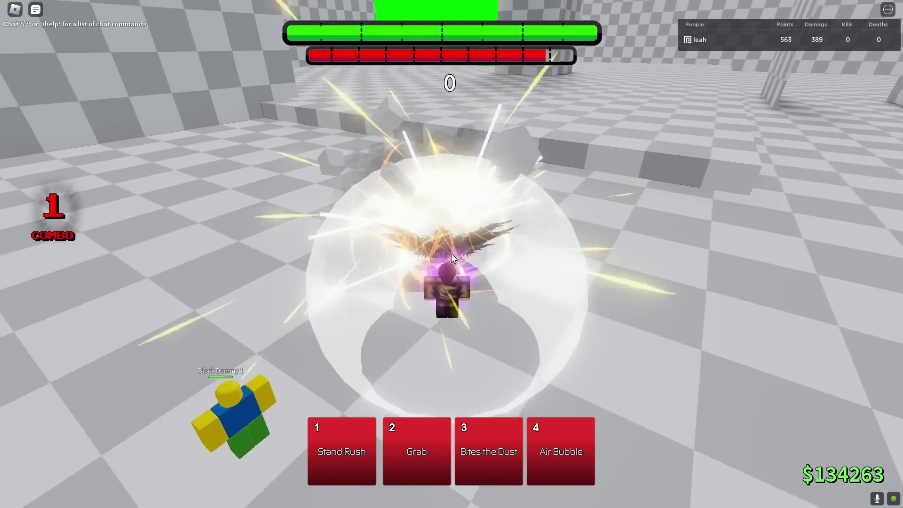
{"action": "key", "text": "2"}
{"action": "left_click", "coordinate": [452, 259]}
{"action": "left_click", "coordinate": [453, 258]}
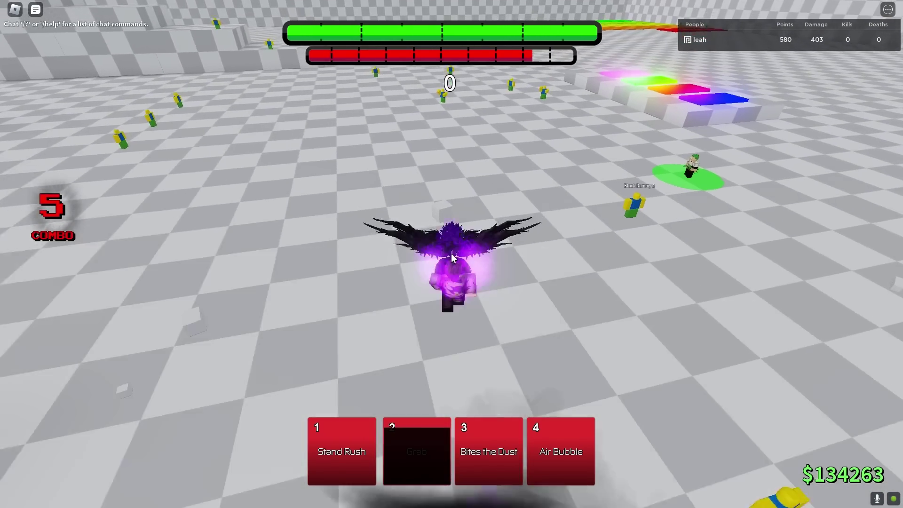
{"action": "key", "text": "w"}
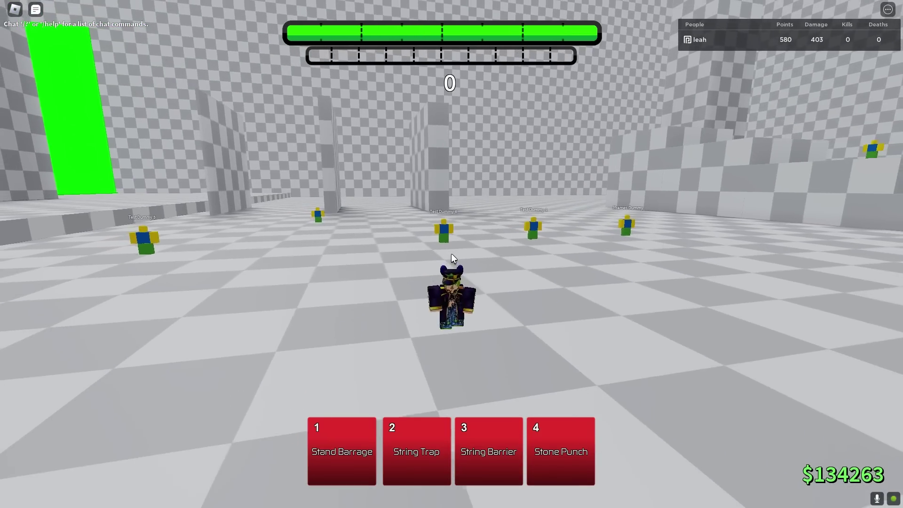
- Run across the arena to a dummy and strike it, nudging damage to 407
{"action": "key", "text": "w"}
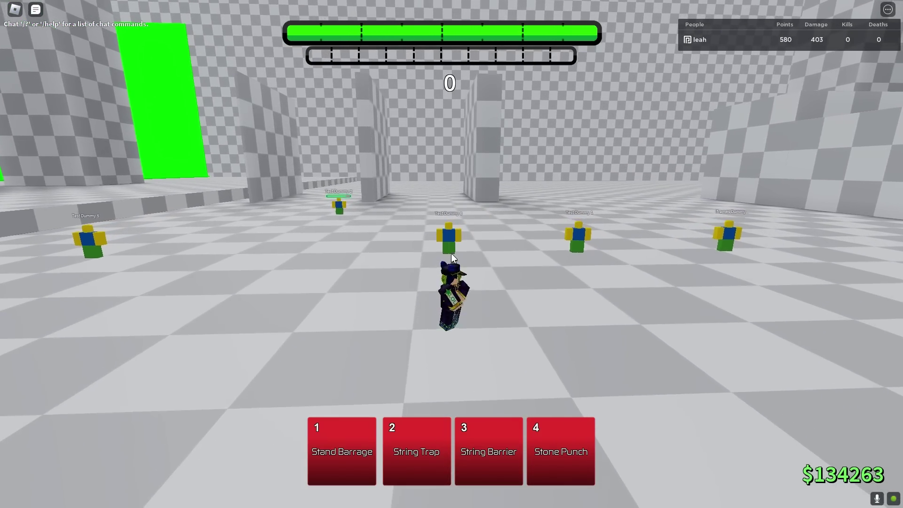
{"action": "key", "text": "w"}
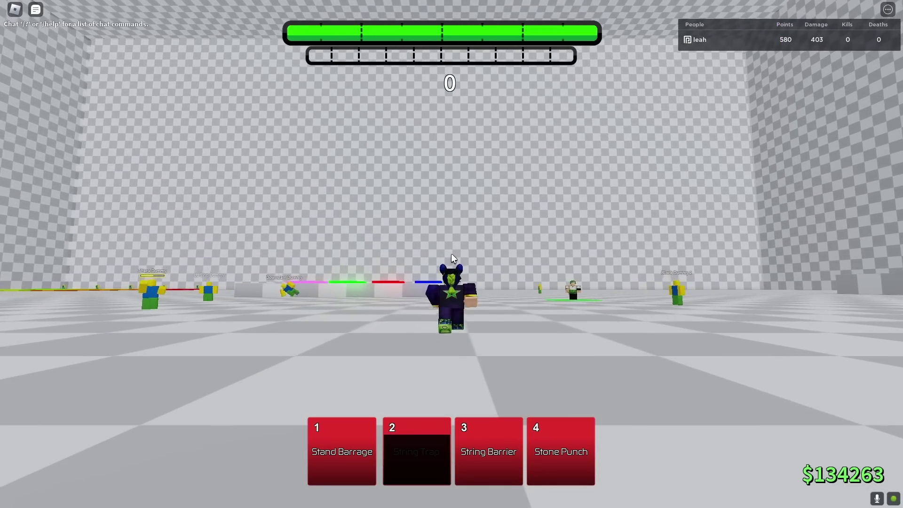
{"action": "key", "text": "w"}
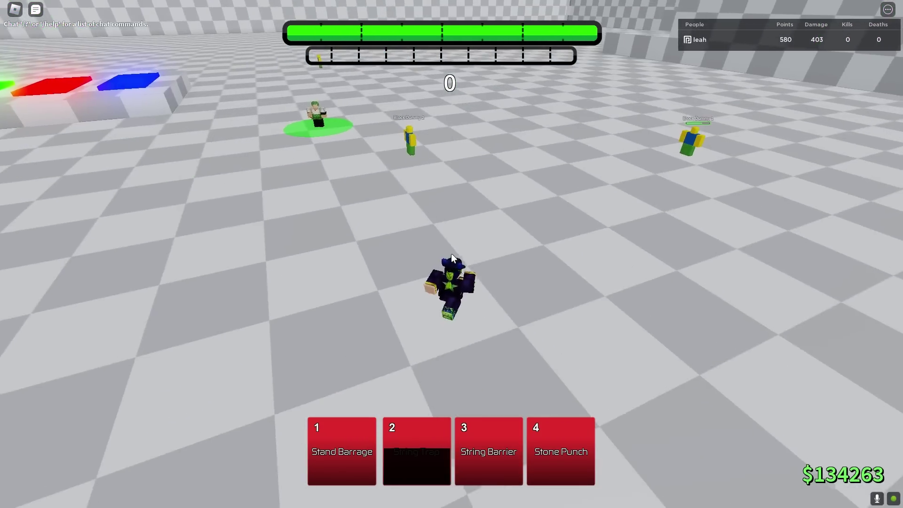
{"action": "key", "text": "w"}
{"action": "left_click", "coordinate": [452, 259]}
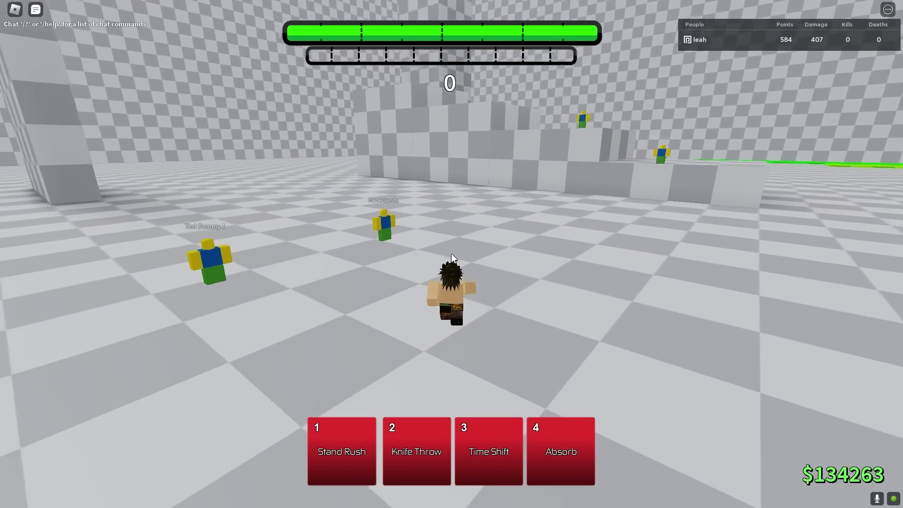
- Hit dummies with the Absorb move (key 4), then punch a Test Dummy for a five-hit combo
{"action": "key", "text": "w"}
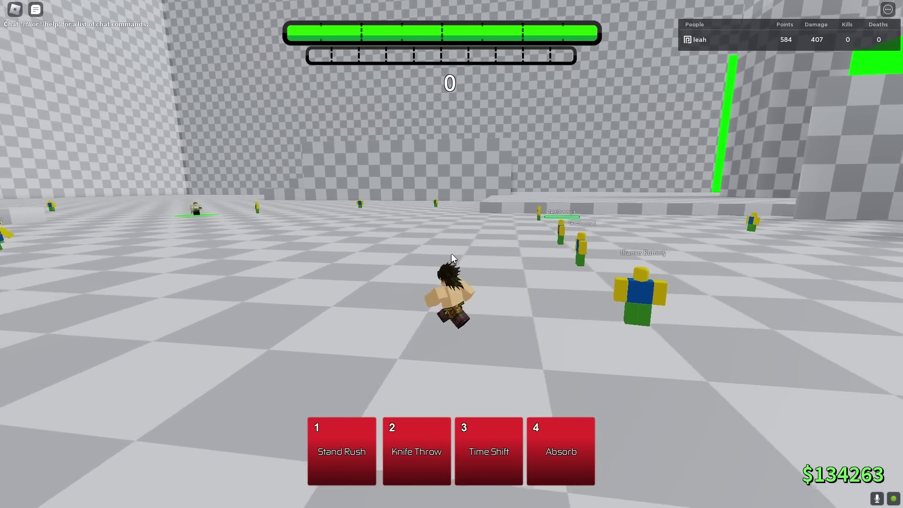
{"action": "key", "text": "4"}
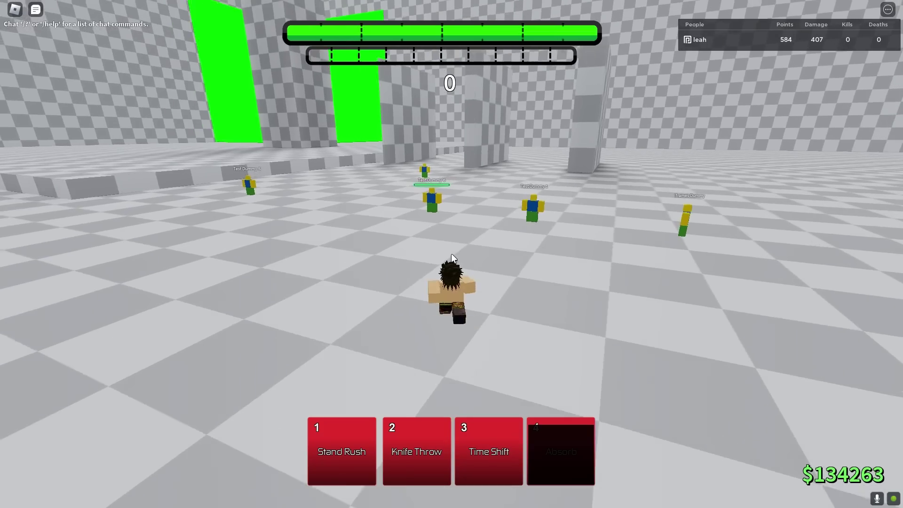
{"action": "key", "text": "w"}
{"action": "left_click", "coordinate": [452, 258]}
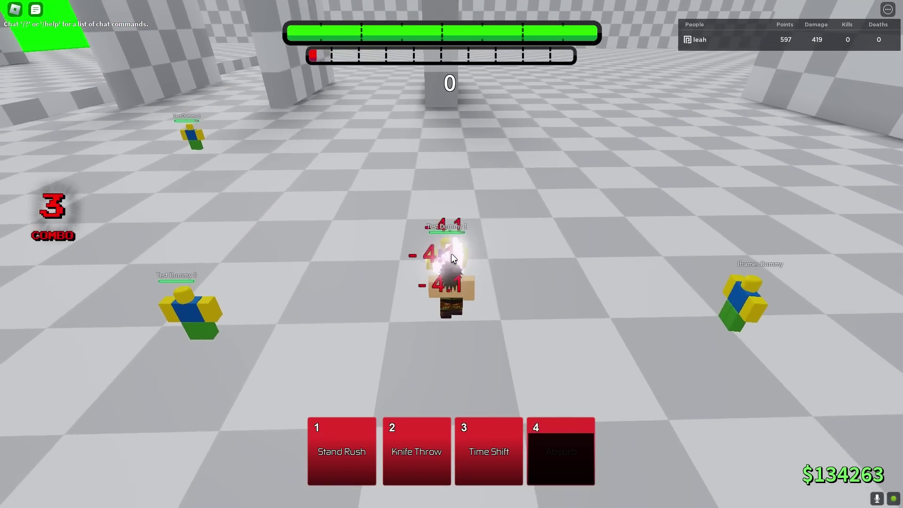
{"action": "left_click", "coordinate": [452, 259]}
{"action": "left_click", "coordinate": [452, 259]}
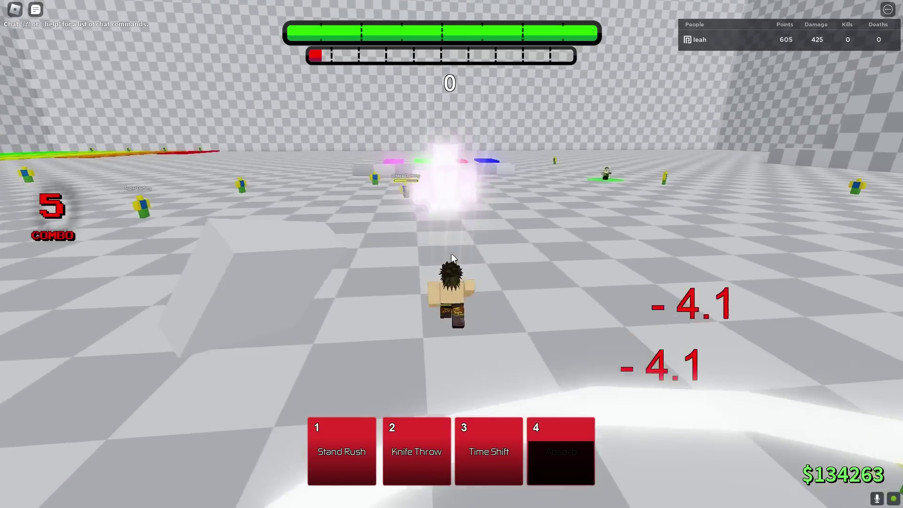
{"action": "key", "text": "w"}
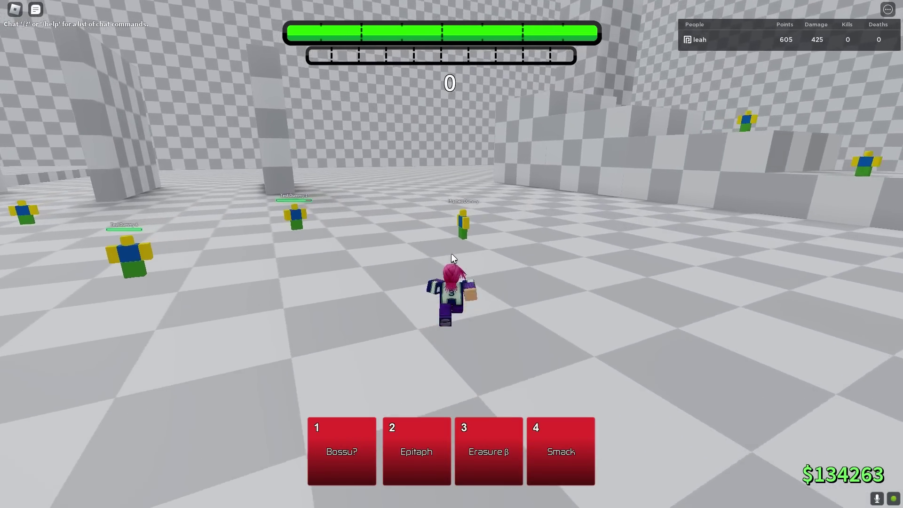
- Hit the Attack Dummy with a smoke burst (1) and the Epitaph move (2)
{"action": "key", "text": "w"}
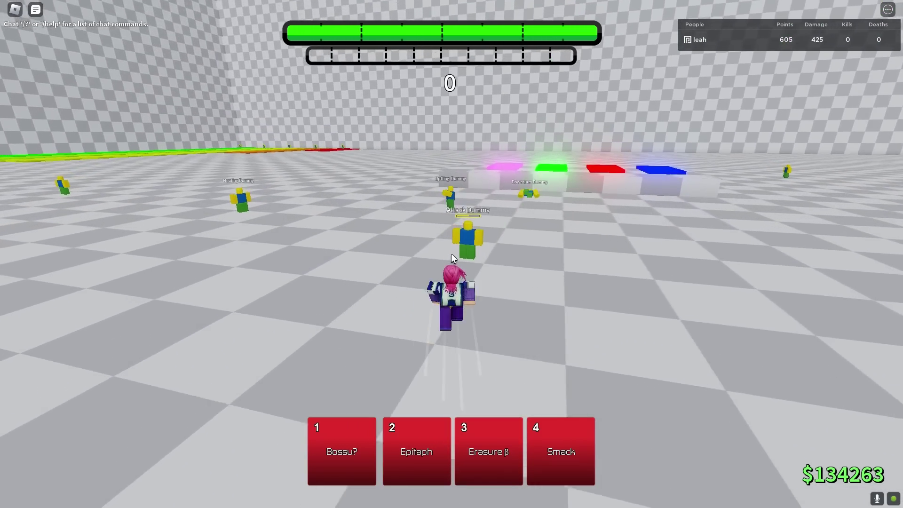
{"action": "key", "text": "1"}
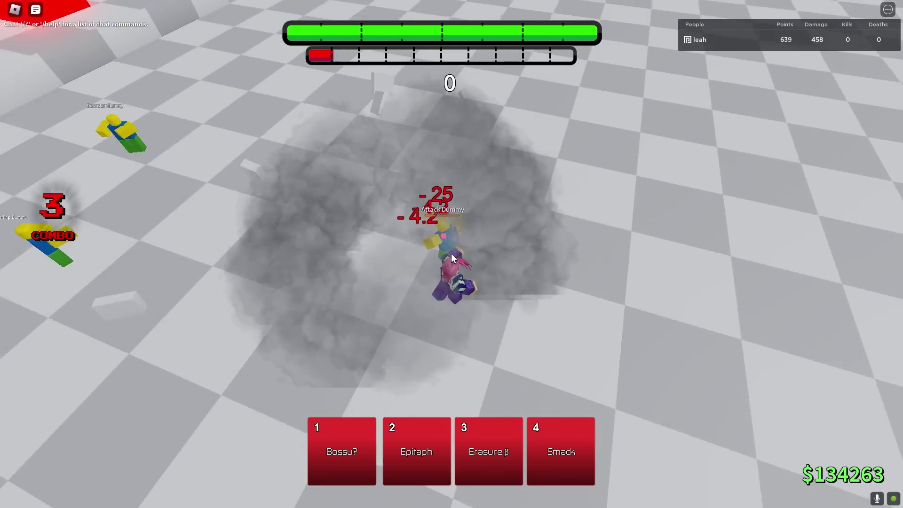
{"action": "key", "text": "2"}
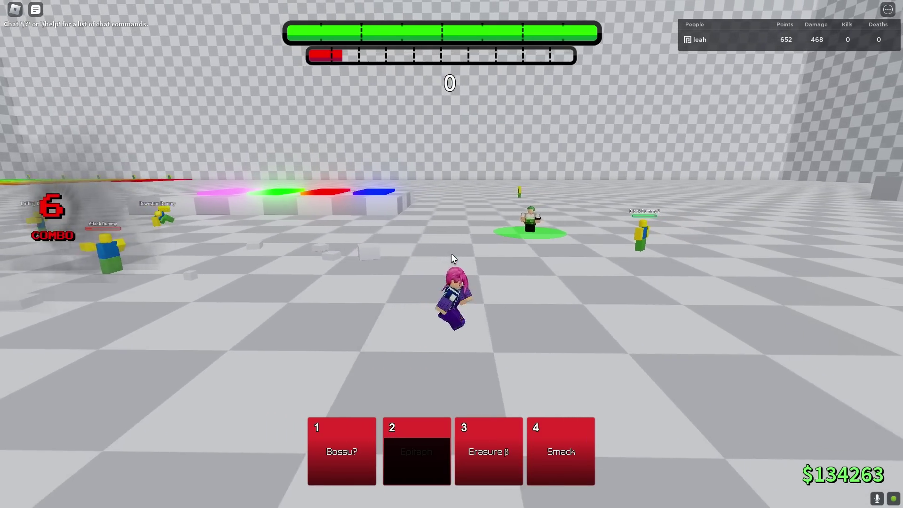
- Run back across the coloured pads toward the dummies
{"action": "key", "text": "w"}
{"action": "key", "text": "w"}
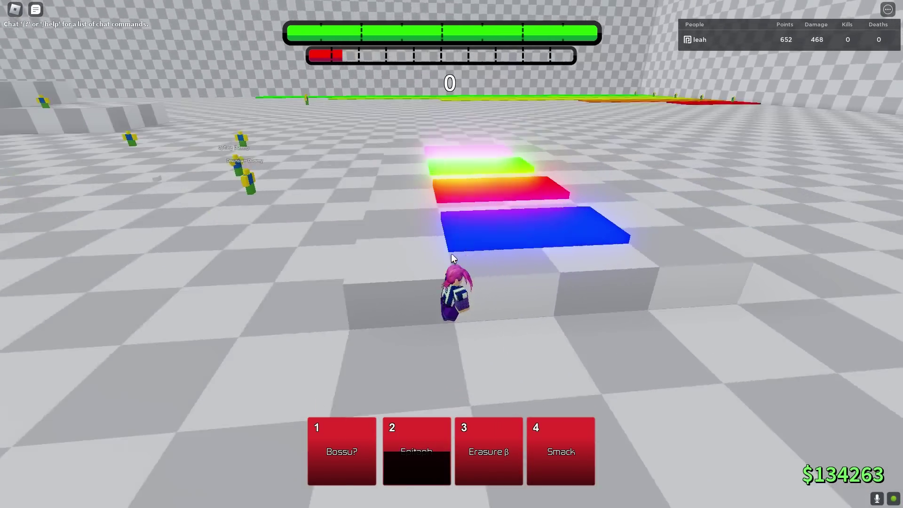
{"action": "key", "text": "w"}
{"action": "key", "text": "w"}
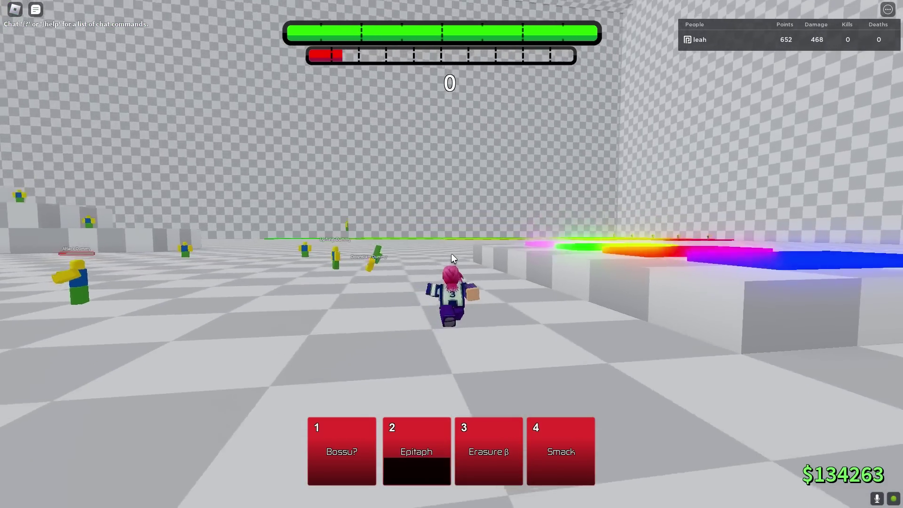
{"action": "key", "text": "w"}
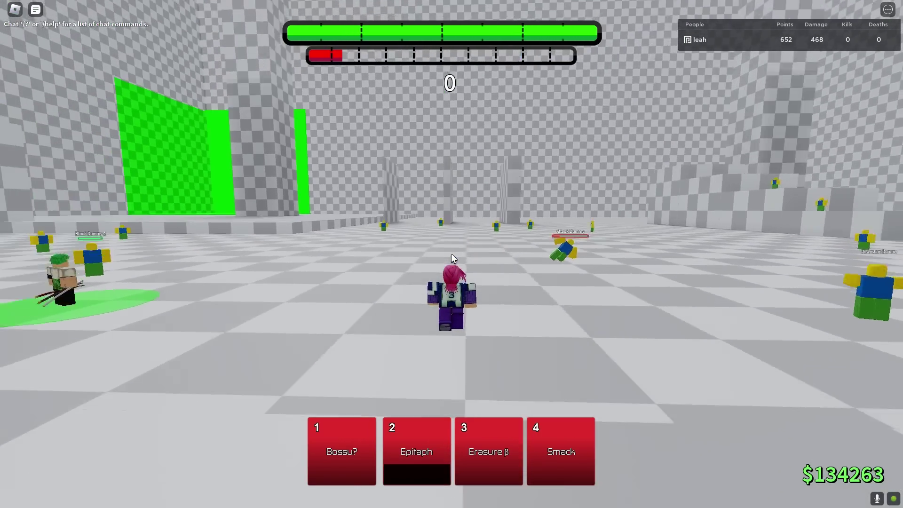
{"action": "key", "text": "w"}
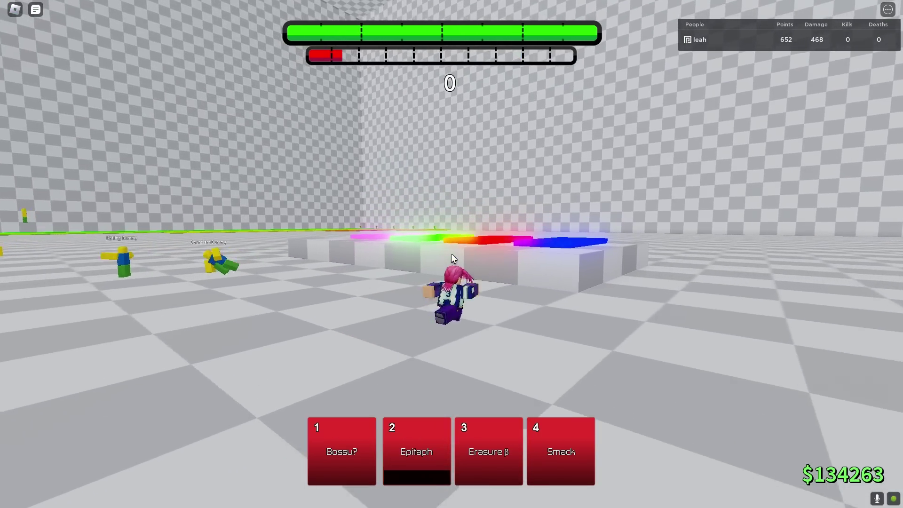